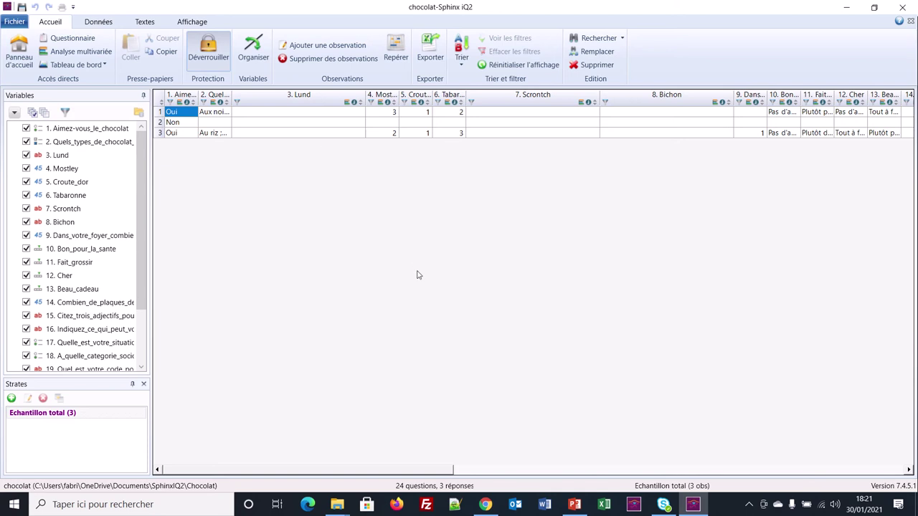
- Delete the empty variables 20 to 24, starting with Variable1, from the data table
drag(430, 470, 855, 473)
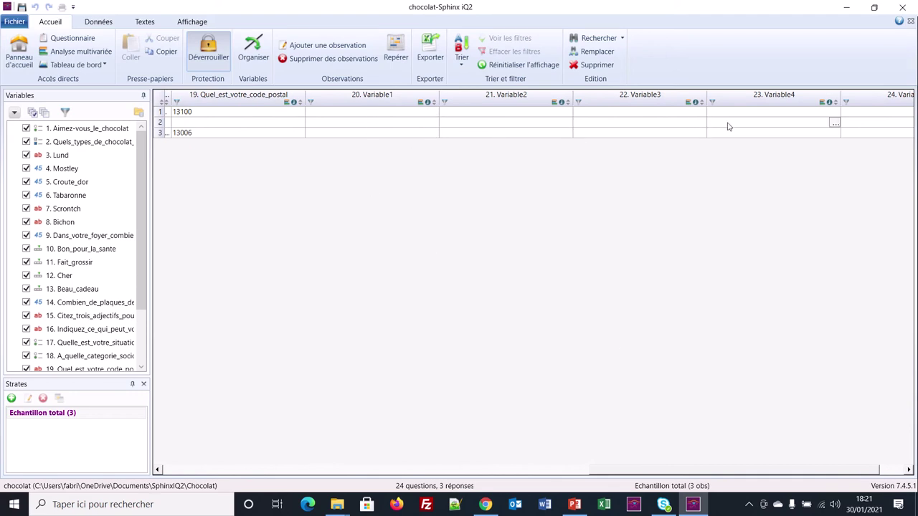
click(365, 99)
drag(365, 99, 887, 98)
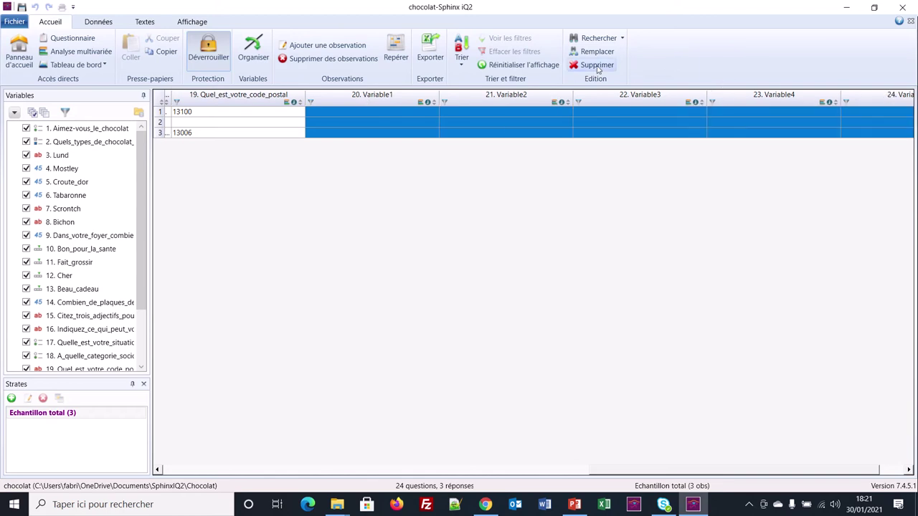
click(597, 66)
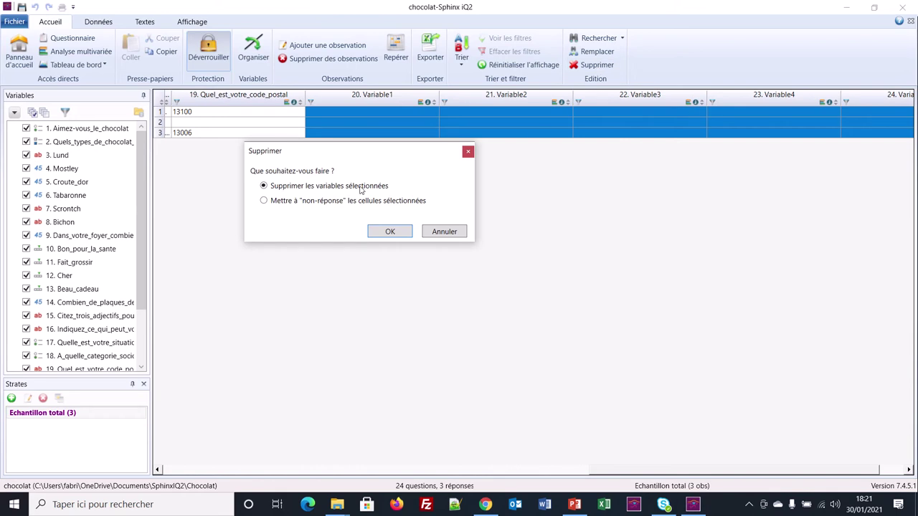
click(387, 231)
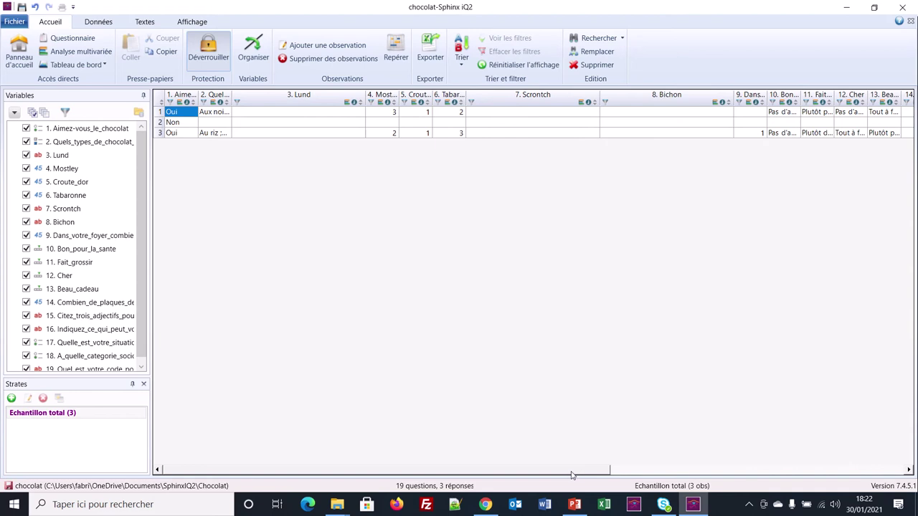
- Review the remaining columns of the data table, from the first question through to the postal code
drag(574, 470, 884, 456)
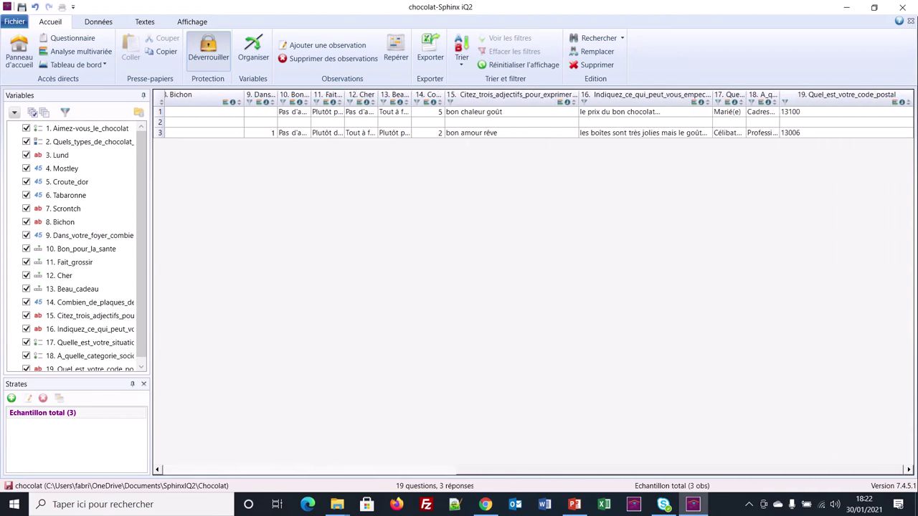
drag(871, 470, 551, 479)
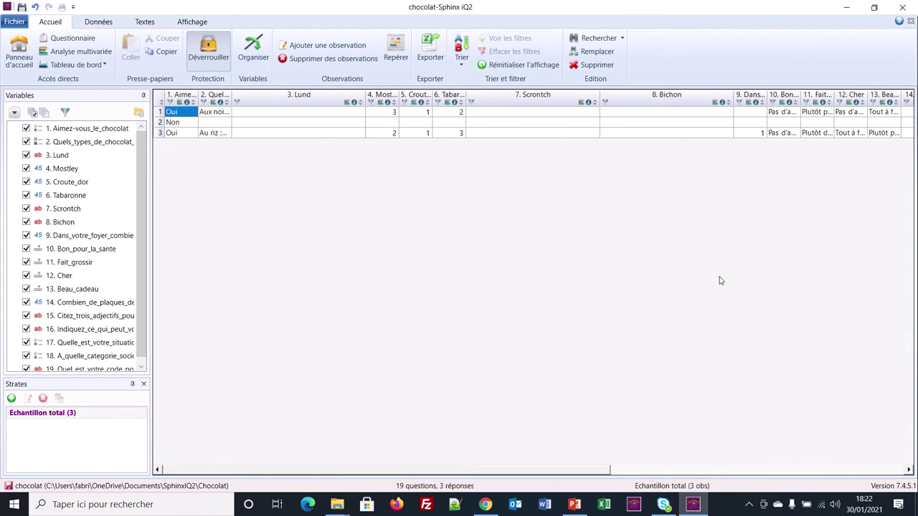
click(778, 133)
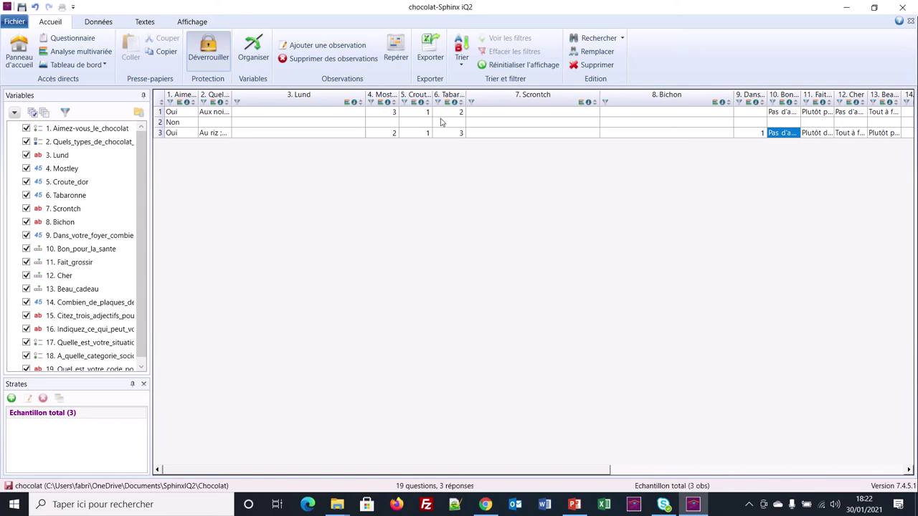
mouse_move(302, 127)
mouse_move(640, 127)
mouse_move(298, 3)
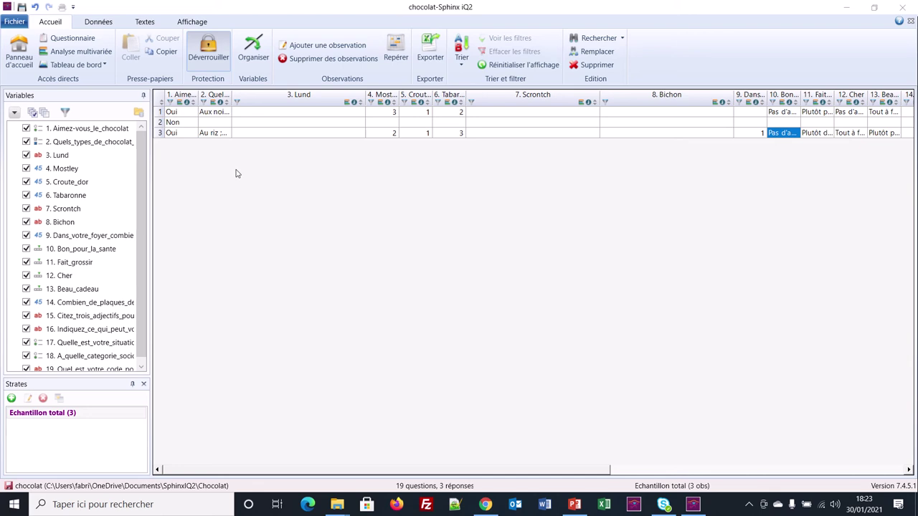
- Switch to the questionnaire's diagram view and add a new question beside the Quels_types_de_chocolat and Lund blocks
click(61, 40)
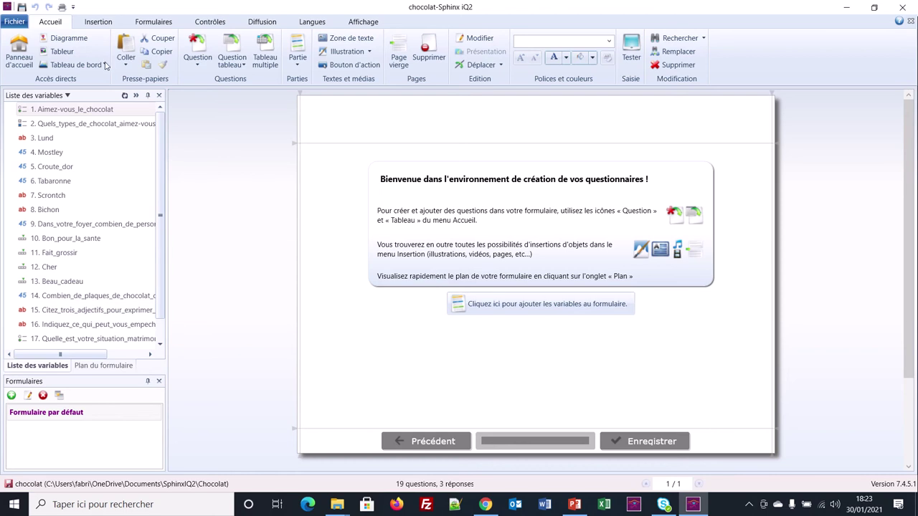
click(61, 39)
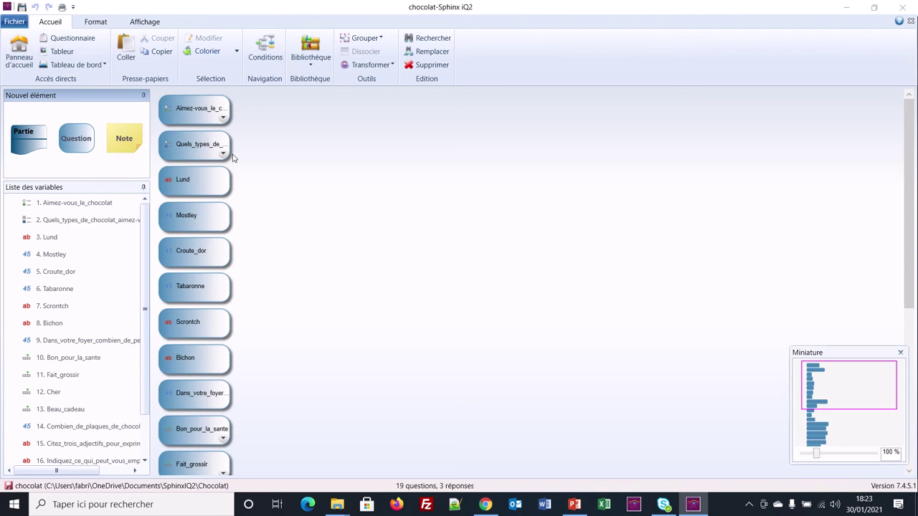
mouse_move(195, 151)
click(73, 135)
drag(74, 135, 281, 169)
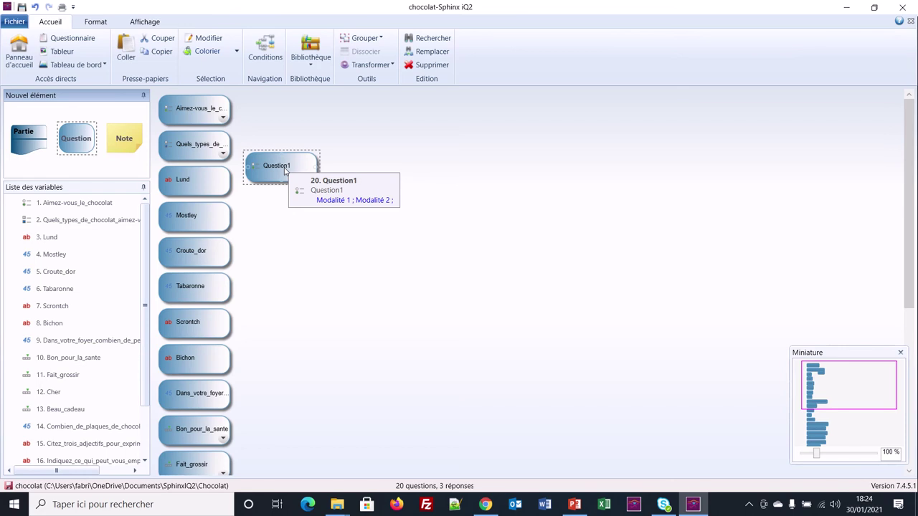
- Set the new question's label to "Citez trois marques de chocolat que vous aimez par ordre de préférence"
right_click(286, 170)
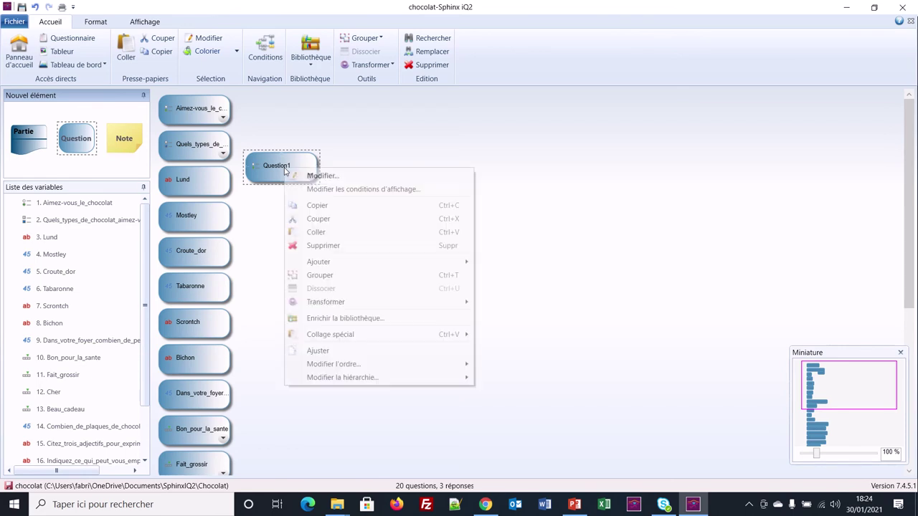
click(322, 175)
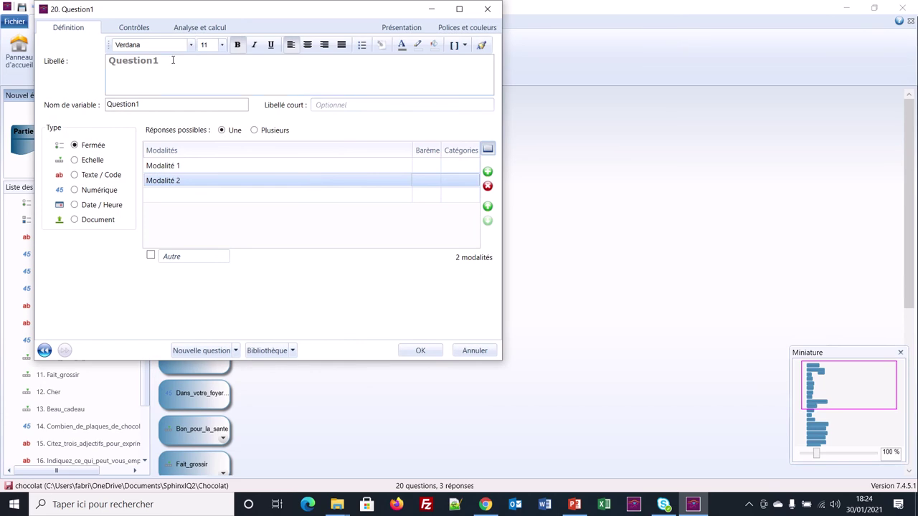
drag(172, 60, 60, 50)
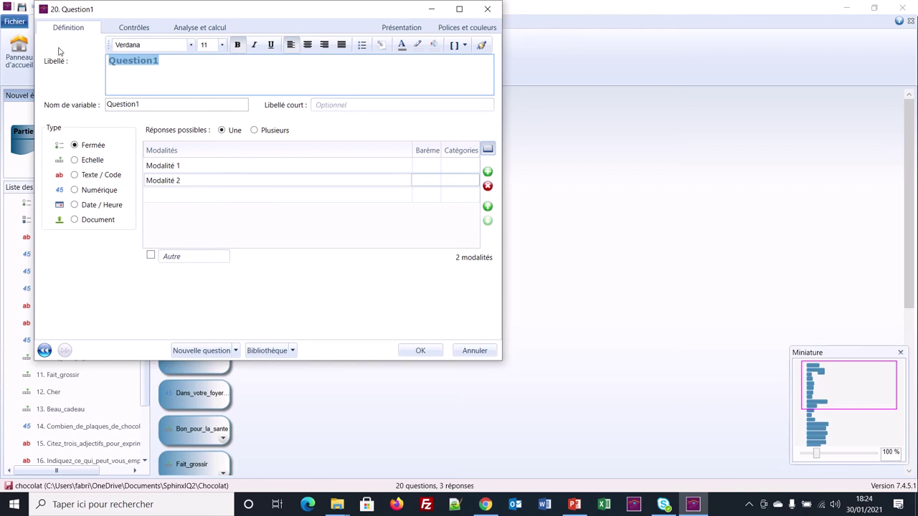
text(Citez)
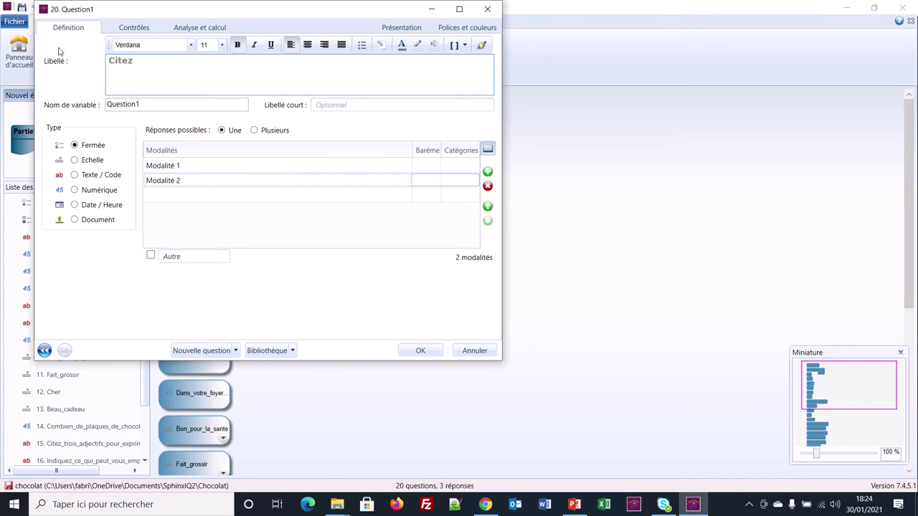
text( trois marques de cho)
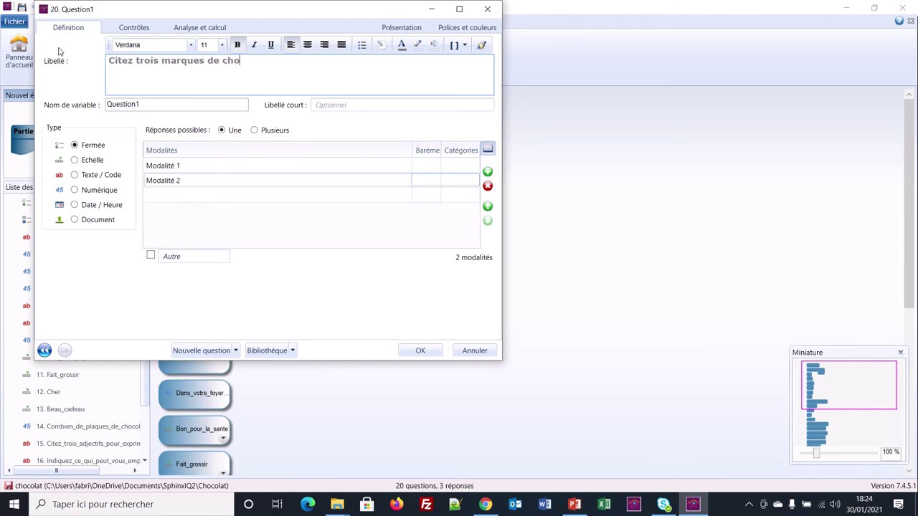
text(colat que vous aimez )
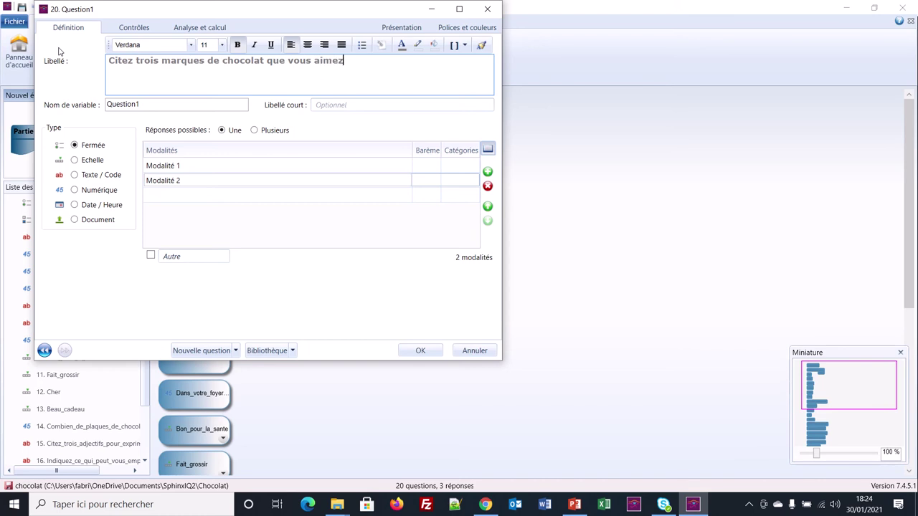
text(p)
key(BackSpace)
text(par ordre de préférence)
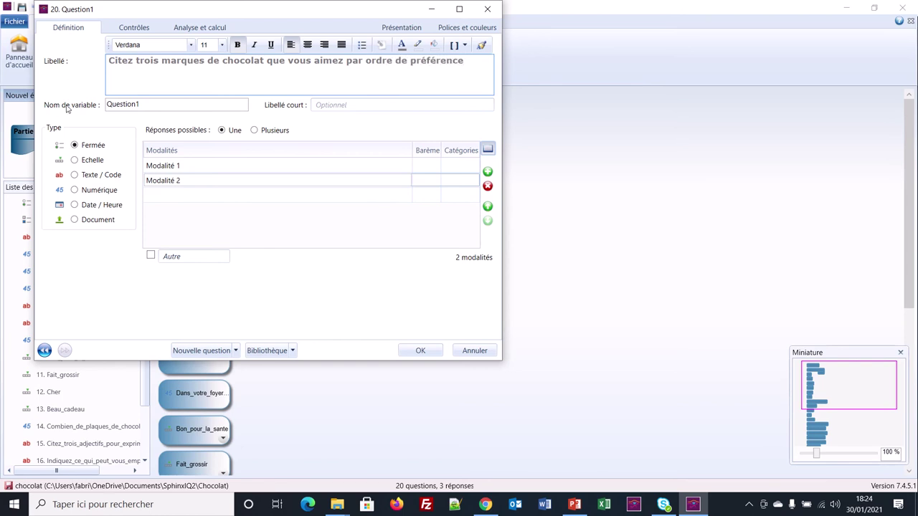
- Set the new question's variable name to aimemarque
click(142, 105)
drag(141, 105, 73, 104)
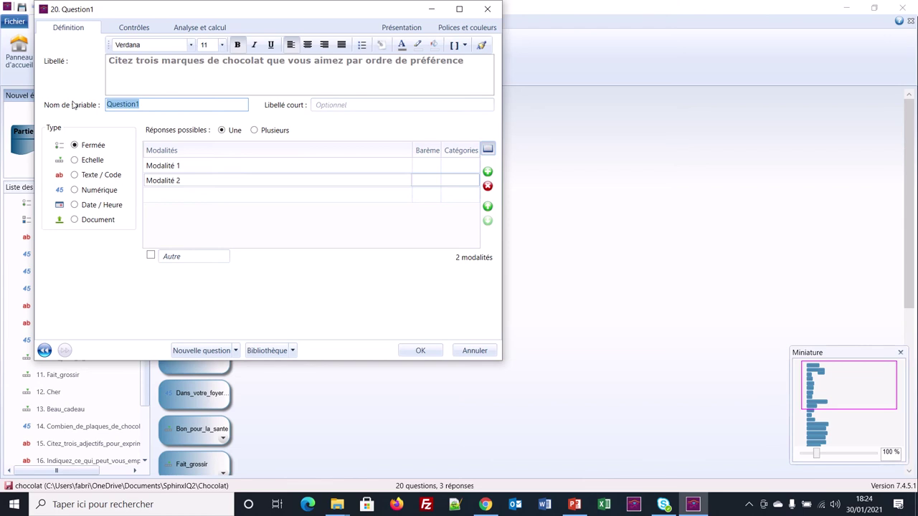
text(aimech)
key(BackSpace)
text(que)
- Allow multiple responses (Plusieurs) to the closed question and require them to be ordered (Ordonner les réponses)
click(254, 131)
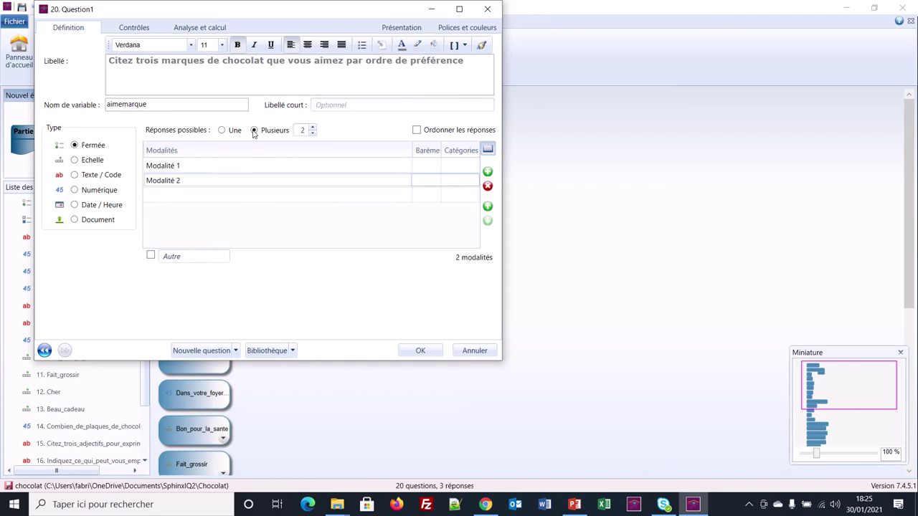
click(314, 129)
click(313, 127)
click(417, 131)
- Enter Lund, Mostley and Croute d'or as the question's first three answer choices
click(234, 172)
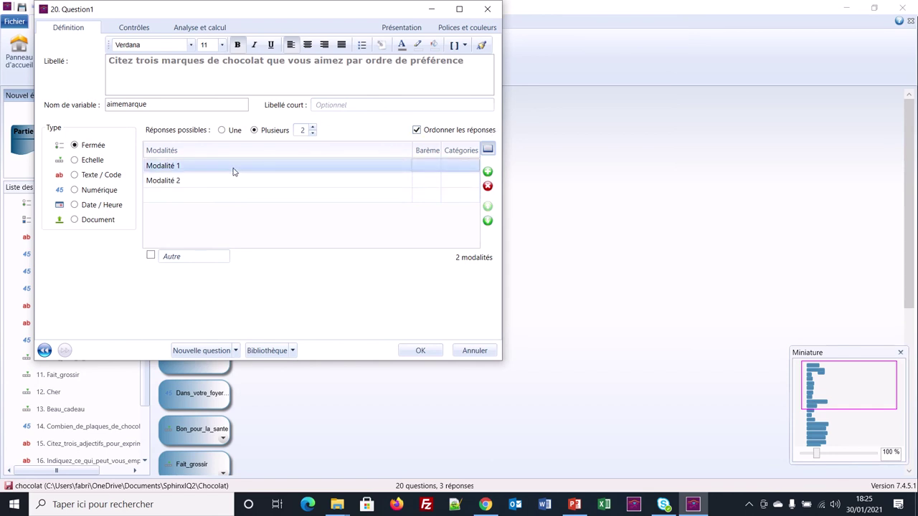
text(Lund)
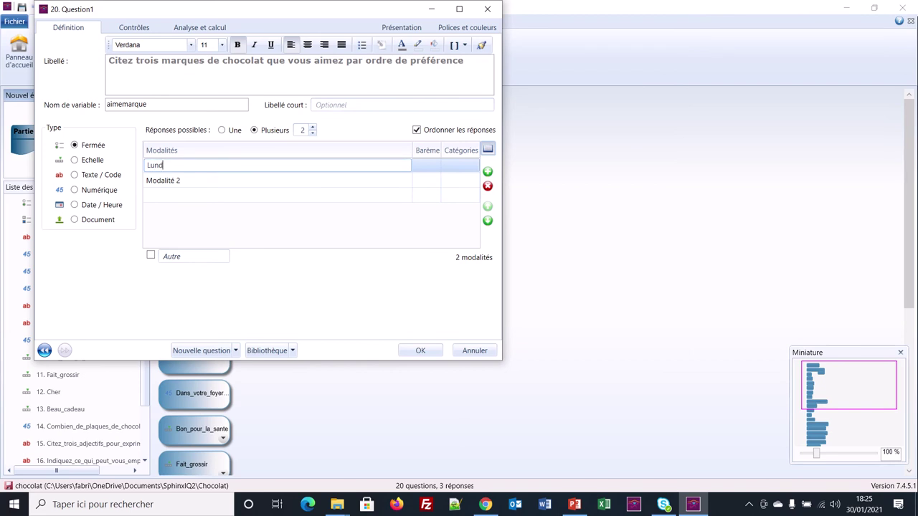
key(Return)
click(225, 182)
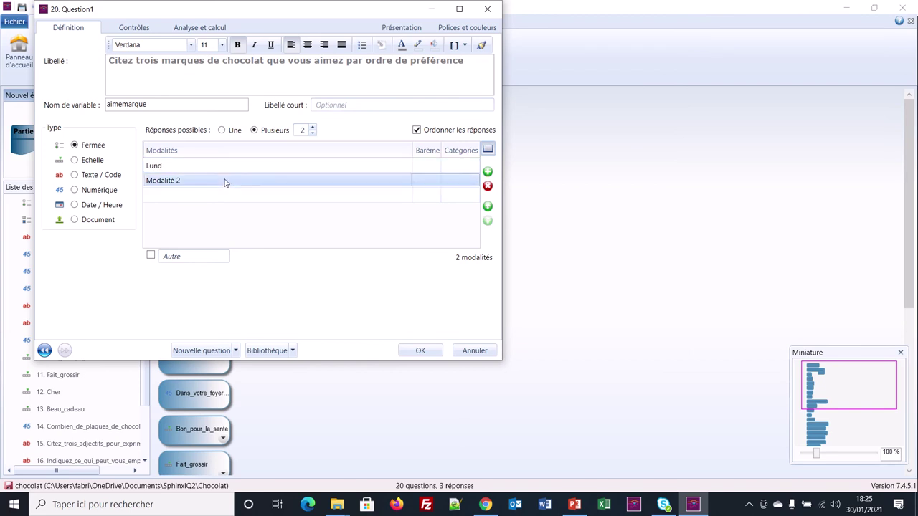
text(Mostley)
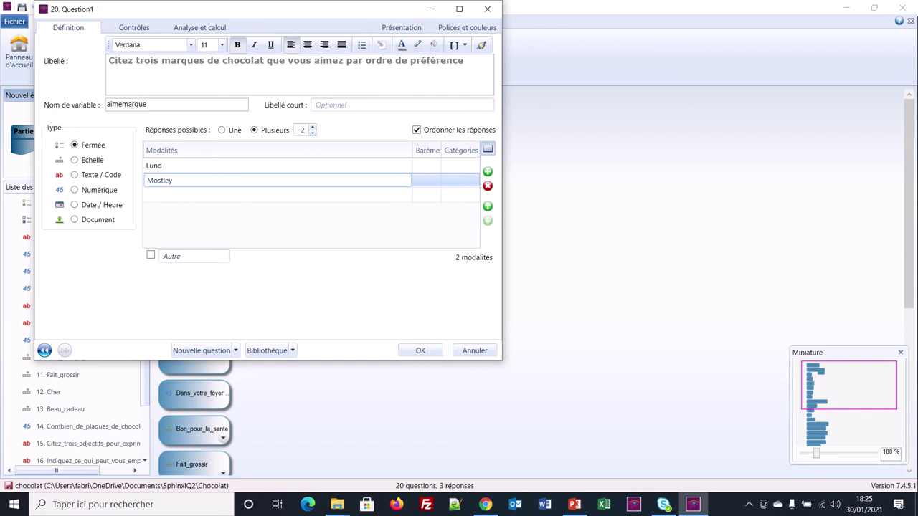
key(Return)
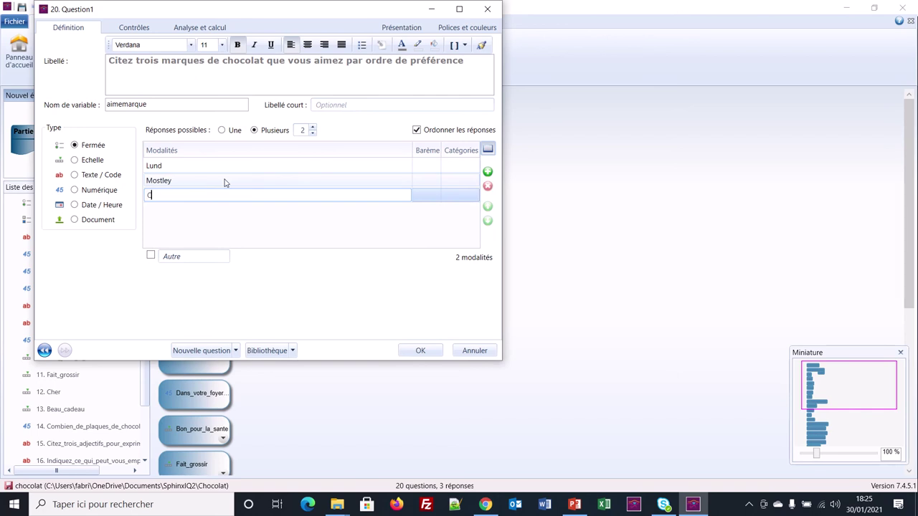
text(Croute d'or)
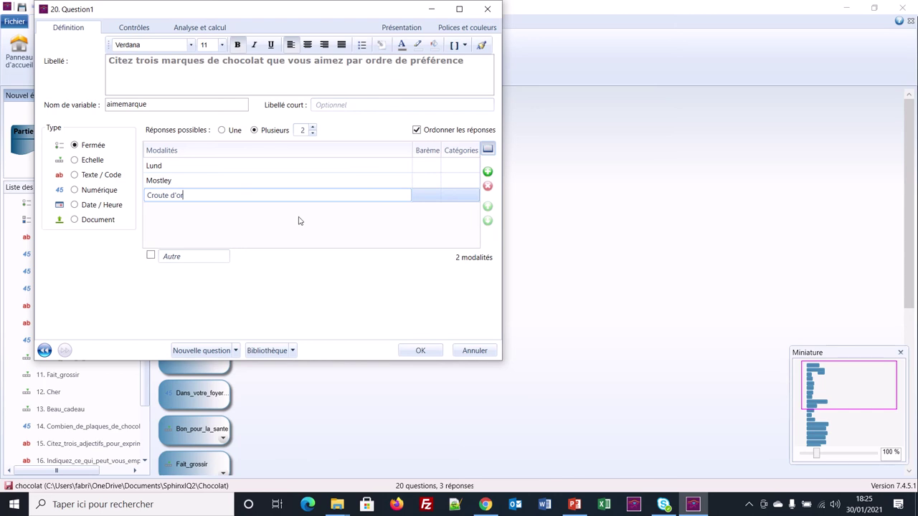
key(Return)
- Add Tabaronne, Scrontch and Bichon as further answer choices
text(ta)
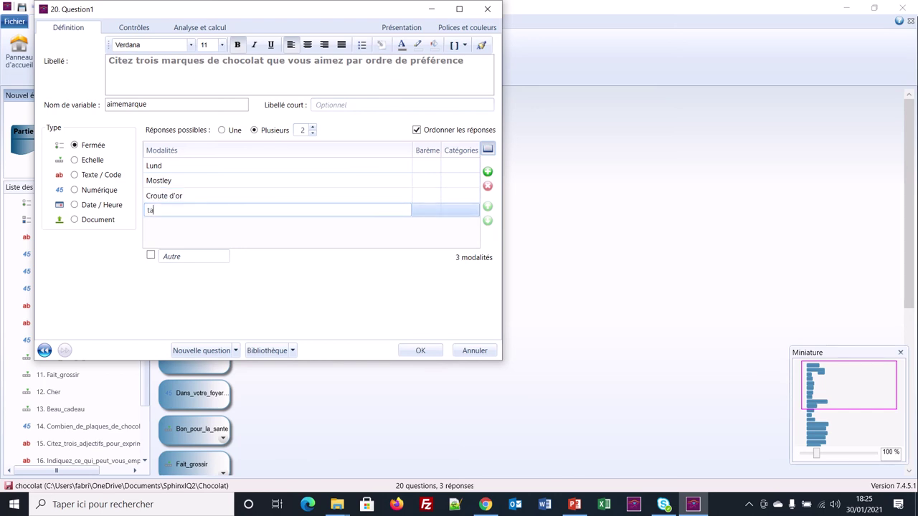
text(abaronne)
key(Return)
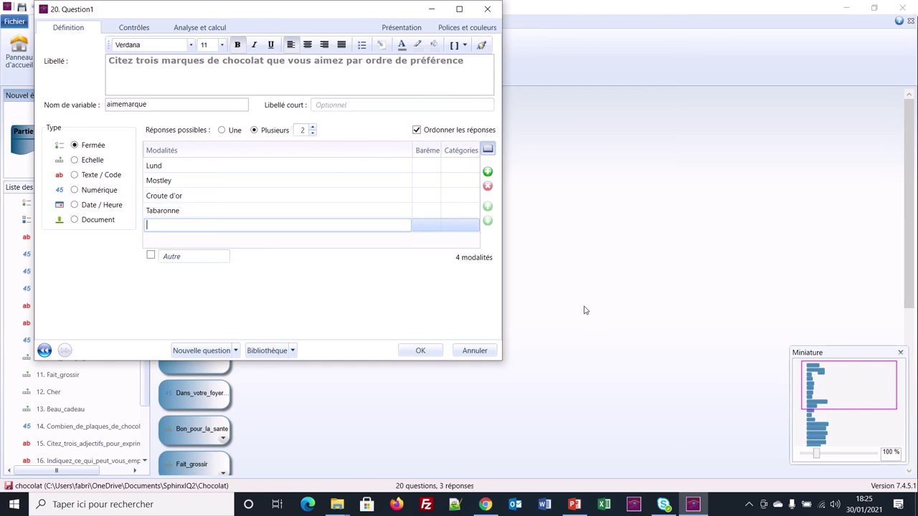
text(Scrontch)
key(Return)
text(Bic)
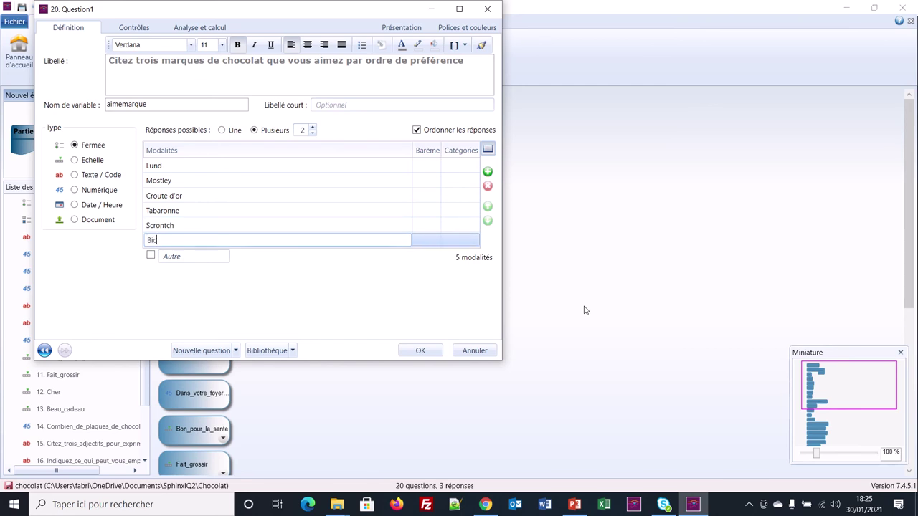
text(hon)
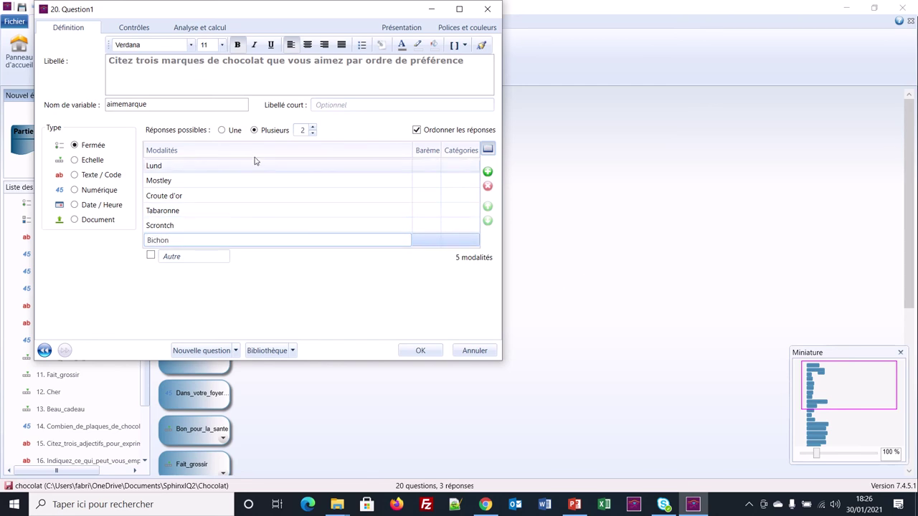
key(Return)
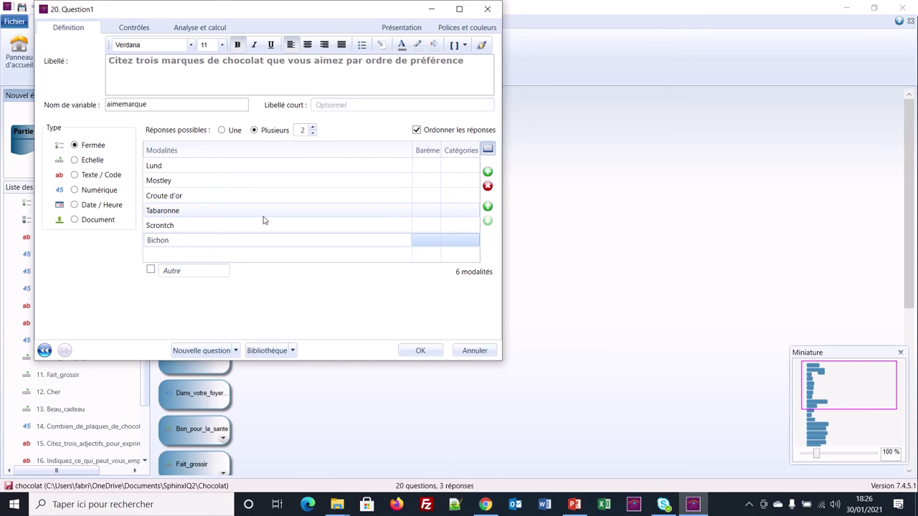
- Set the number of possible responses to 3 and save the question
click(313, 128)
click(313, 128)
click(313, 134)
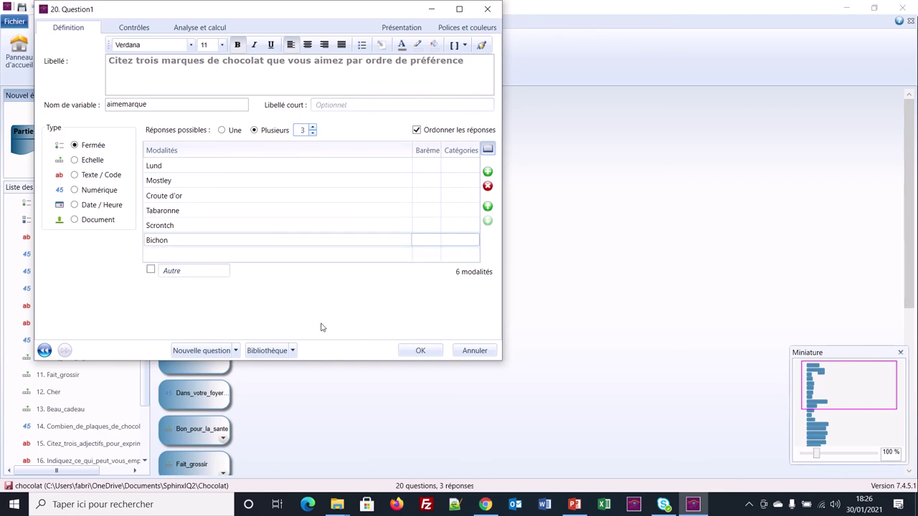
click(418, 351)
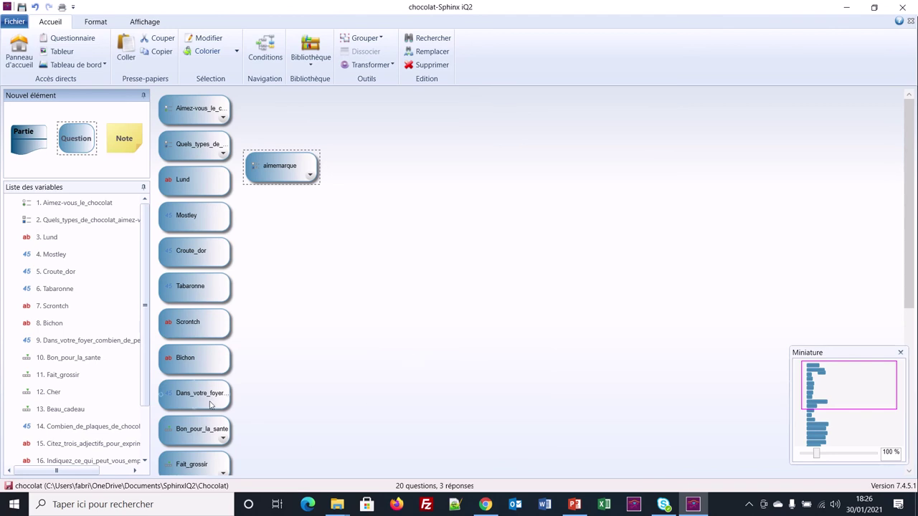
- Move the aimemarque variable up the variable list to directly after Croute_dor
click(142, 377)
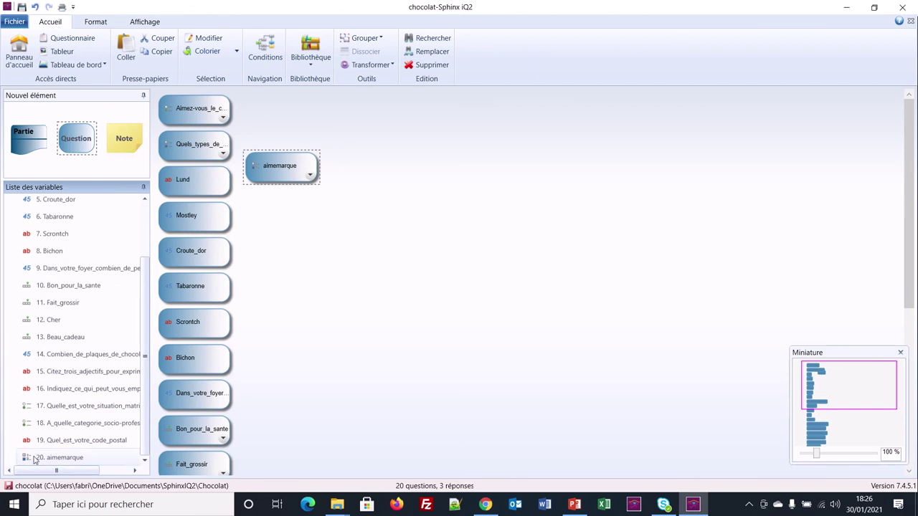
mouse_move(43, 453)
drag(43, 457, 54, 210)
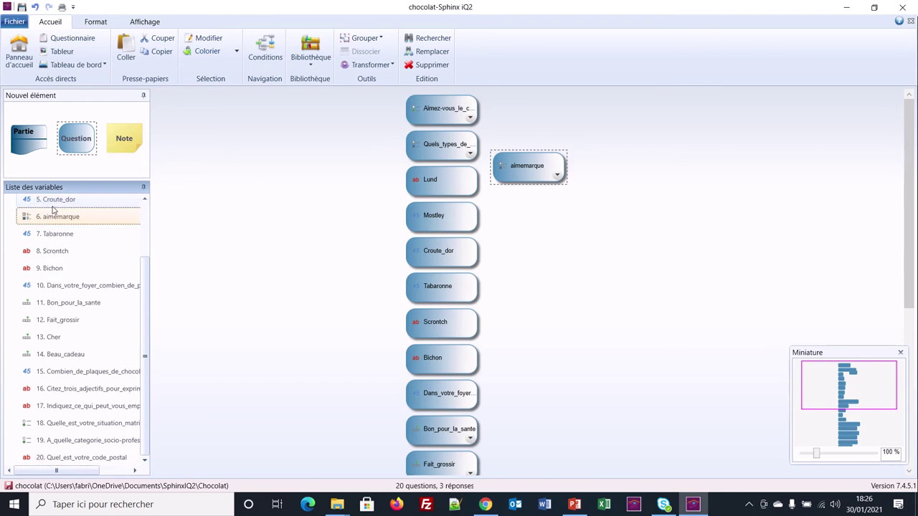
- Move the aimemarque variable up the variable list to directly before Lund
click(144, 200)
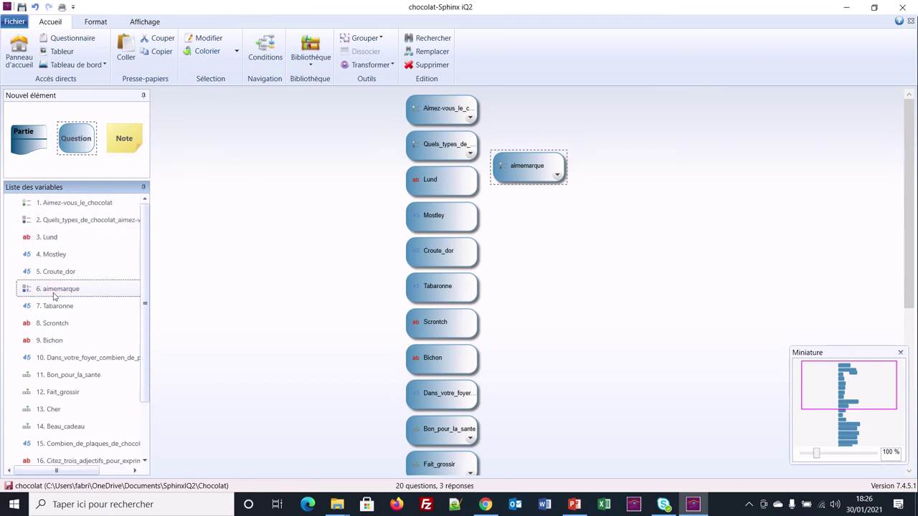
drag(24, 270, 50, 238)
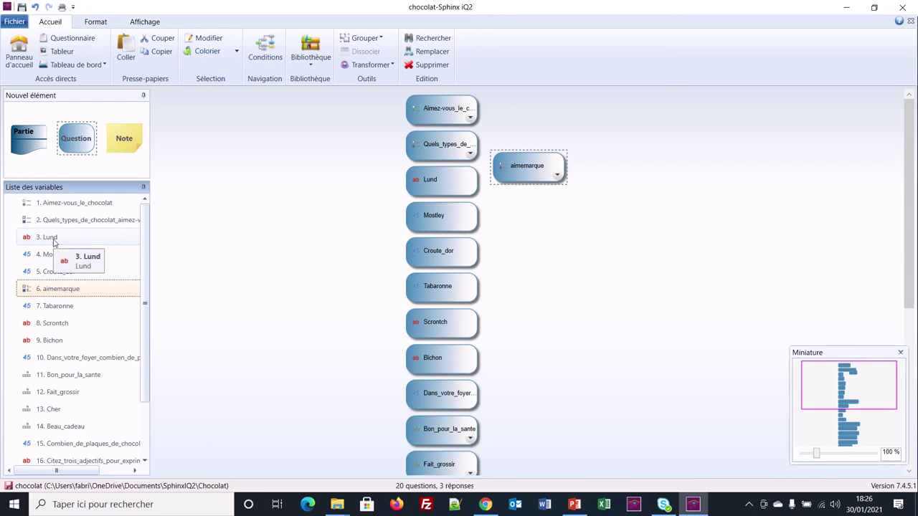
drag(48, 288, 53, 238)
drag(56, 290, 58, 230)
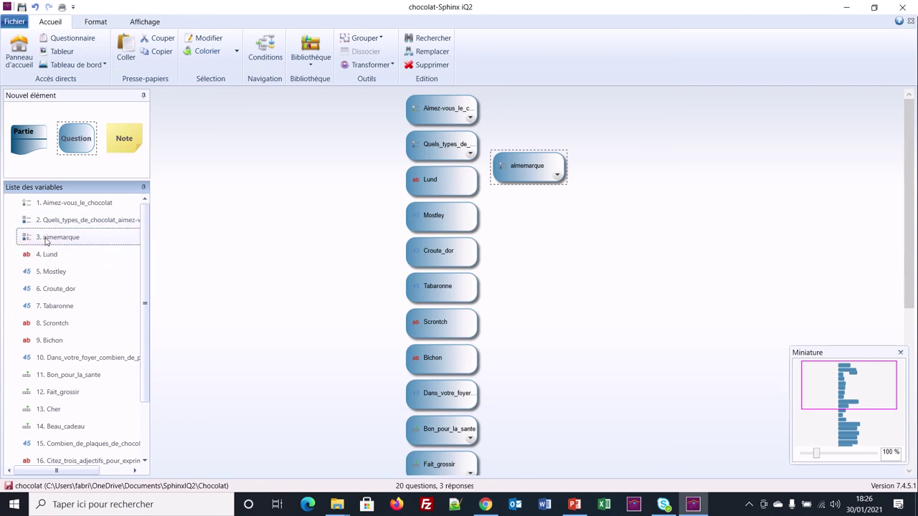
- Return to the home panel and open the survey's data entry in Consulter / Modifier mode
mouse_move(63, 241)
click(19, 49)
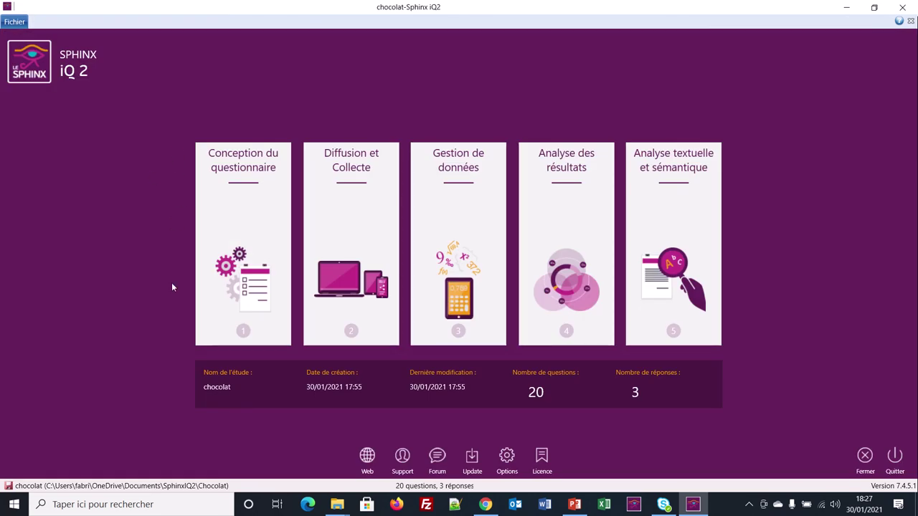
mouse_move(385, 160)
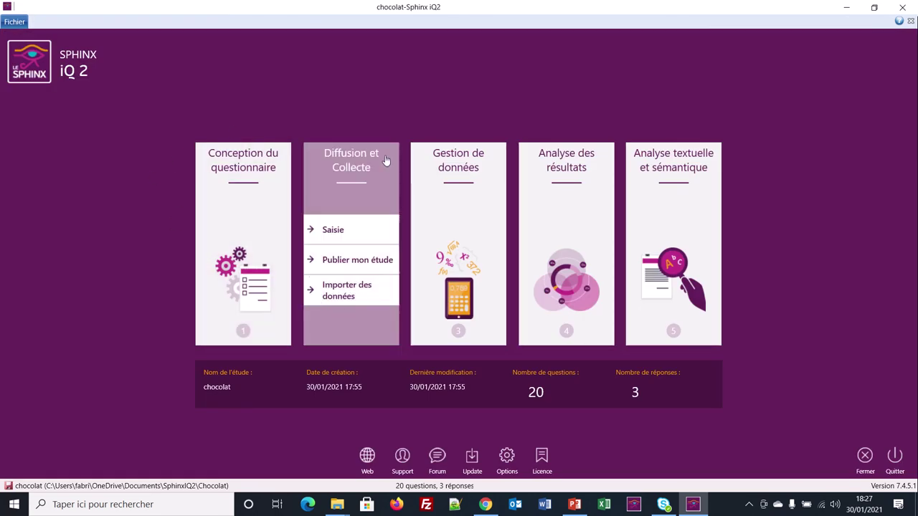
click(332, 231)
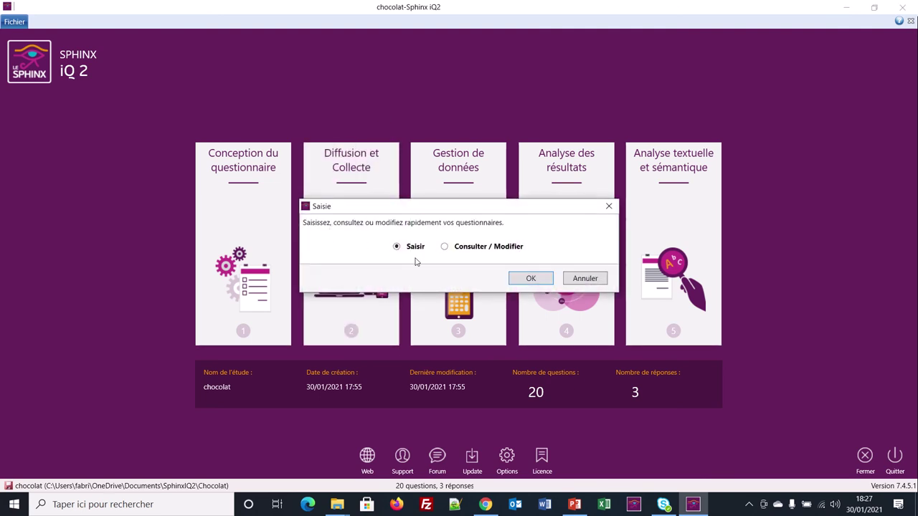
click(468, 249)
click(530, 278)
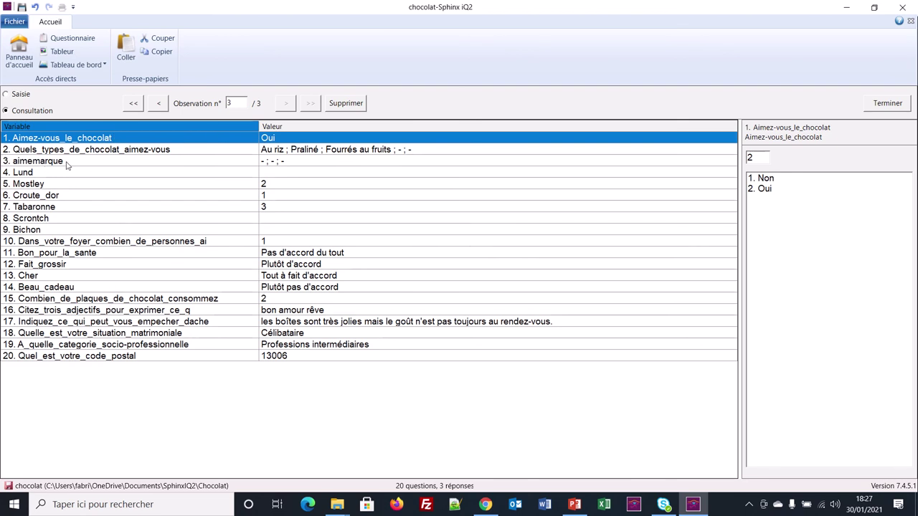
- In observation 1, fill aimemarque with the ranked brands Croute d'or, Tabaronne and Mostley
click(136, 165)
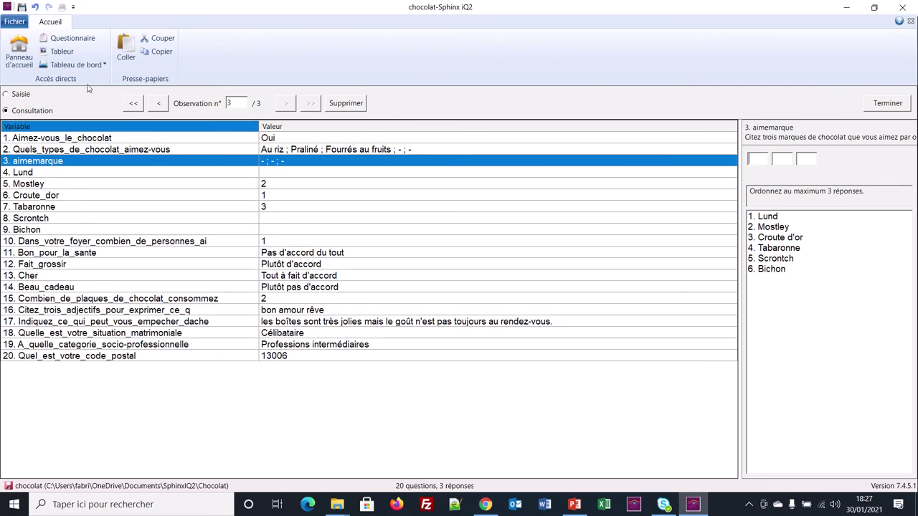
click(134, 107)
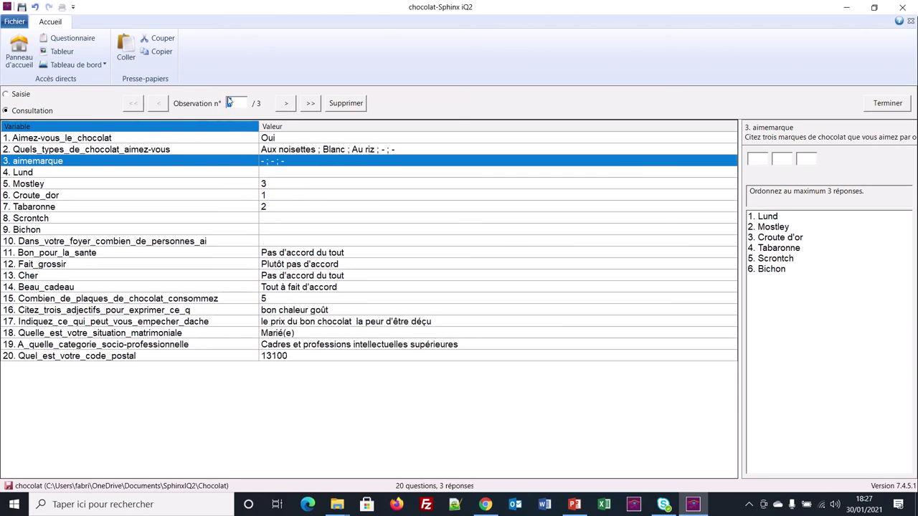
click(229, 104)
click(775, 241)
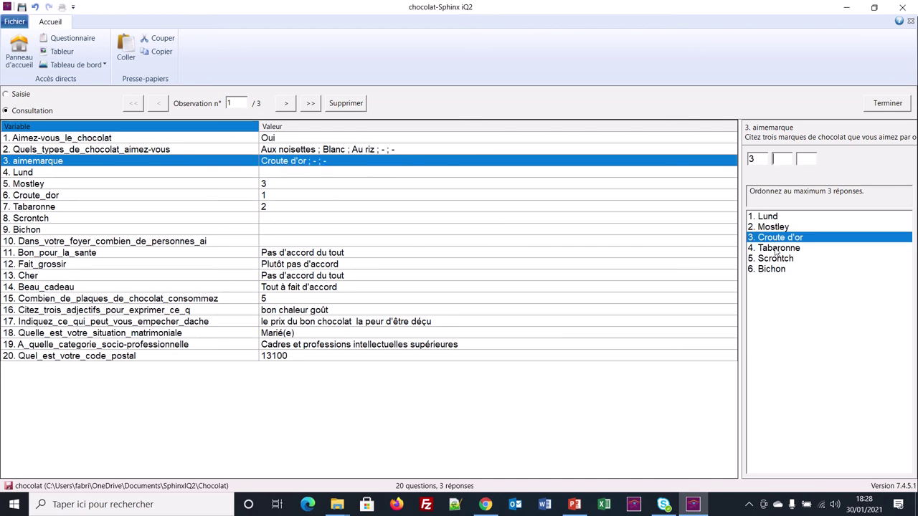
click(777, 249)
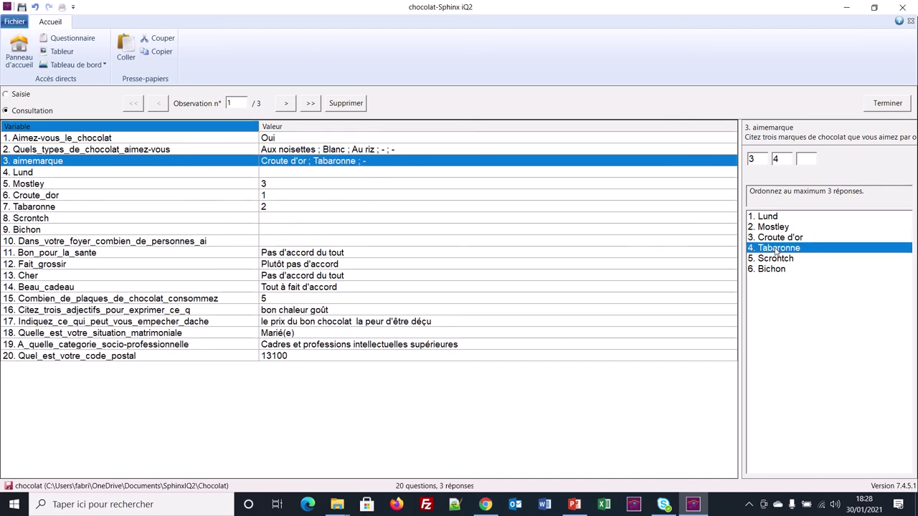
click(773, 228)
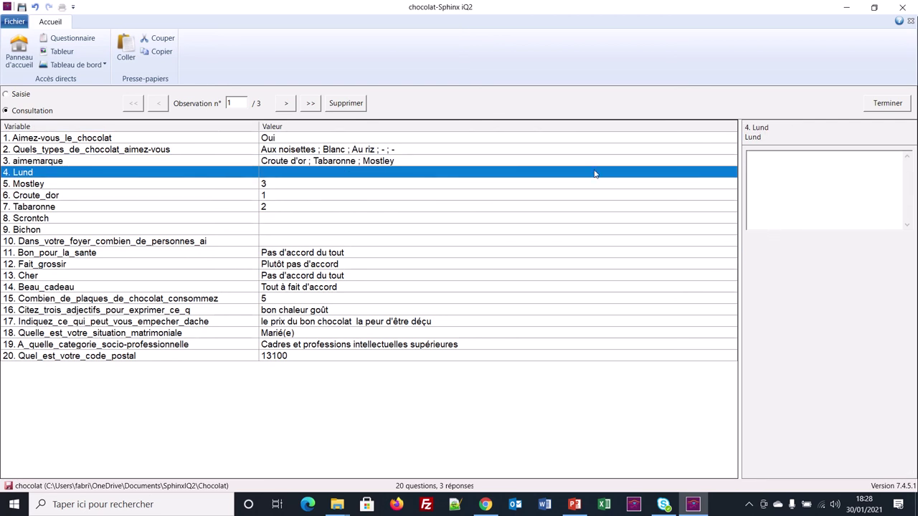
- In observation 3, fill aimemarque with the ranked brands Croute d'or, Mostley and Tabaronne
click(286, 104)
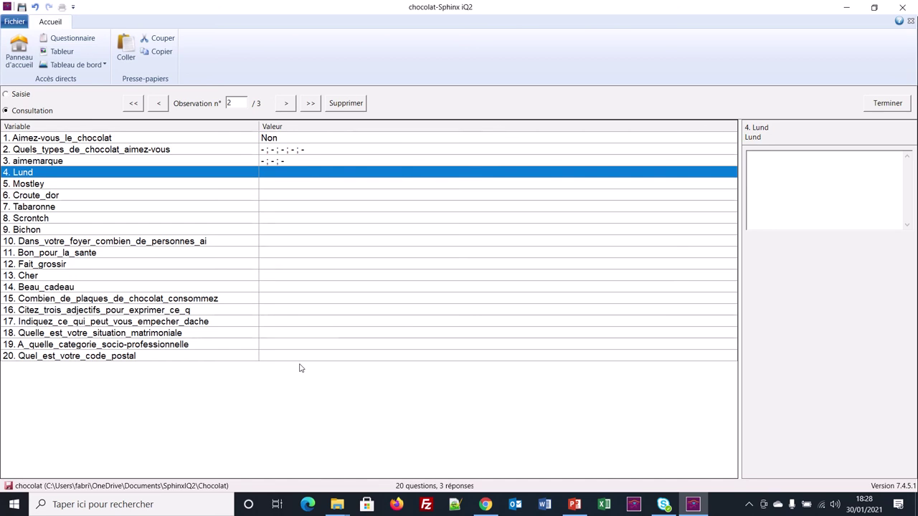
click(285, 105)
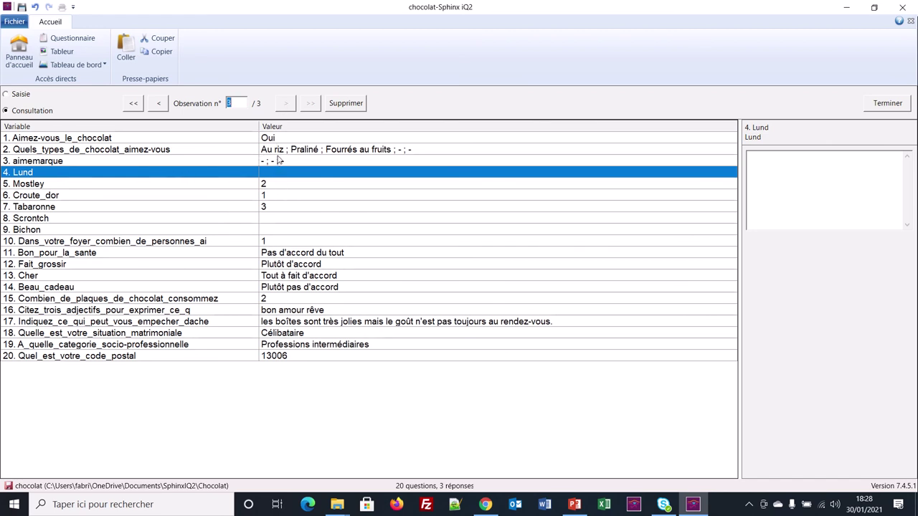
click(280, 162)
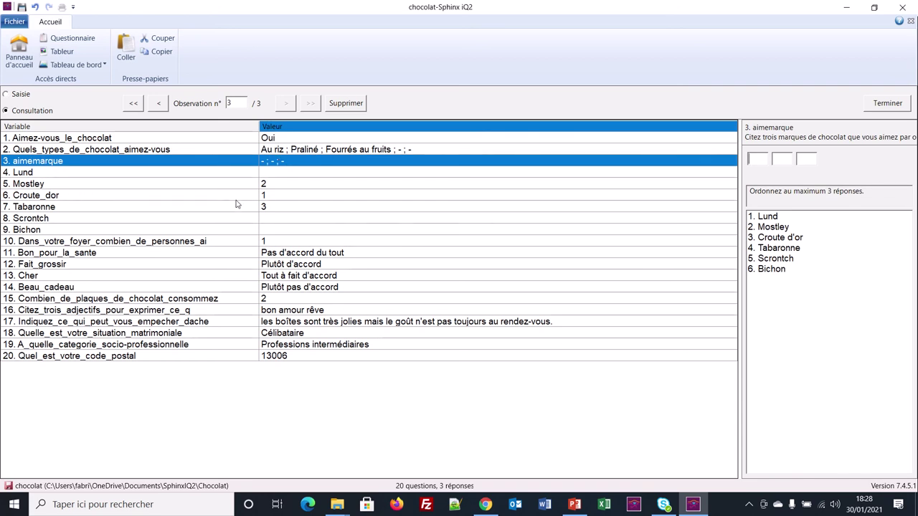
click(783, 239)
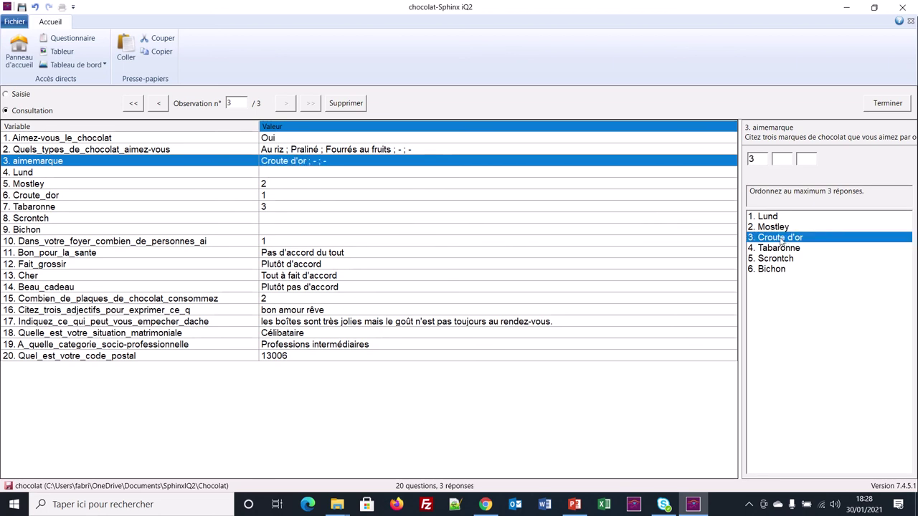
click(773, 228)
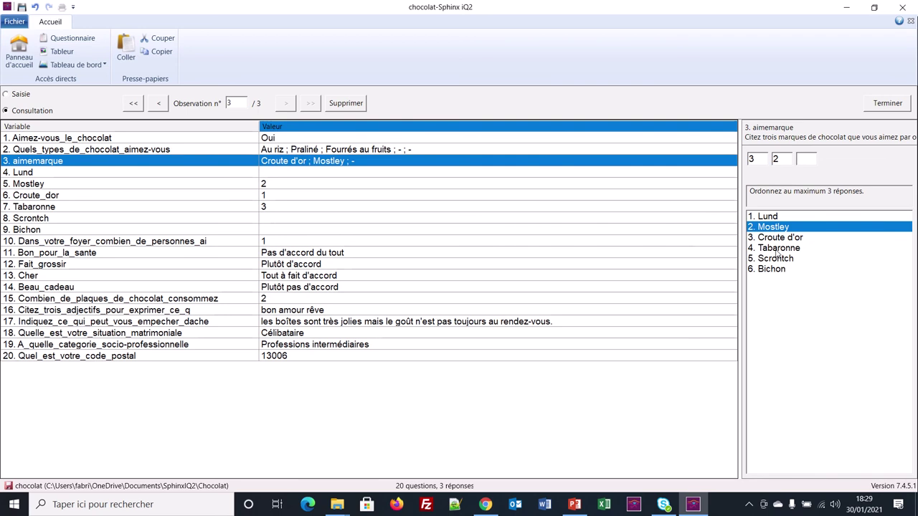
click(777, 250)
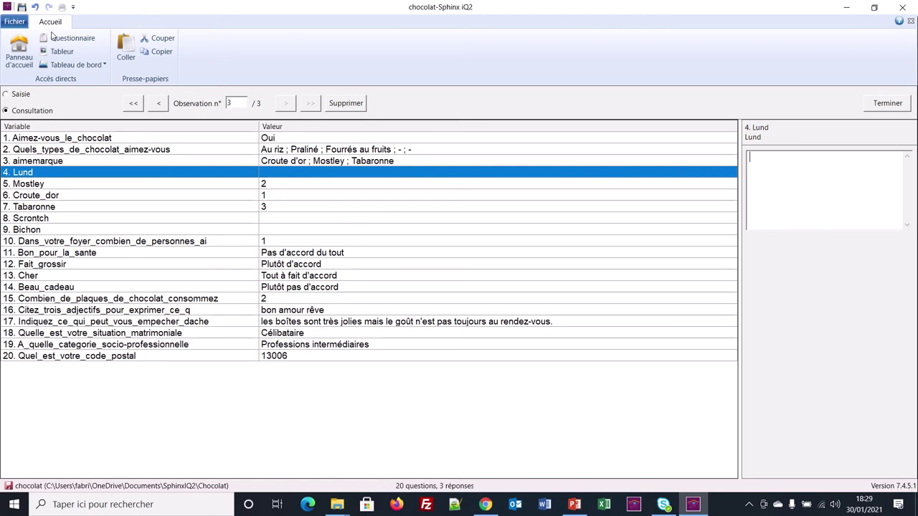
- In the data table, delete the six individual brand variables from Lund through Bichon
click(60, 54)
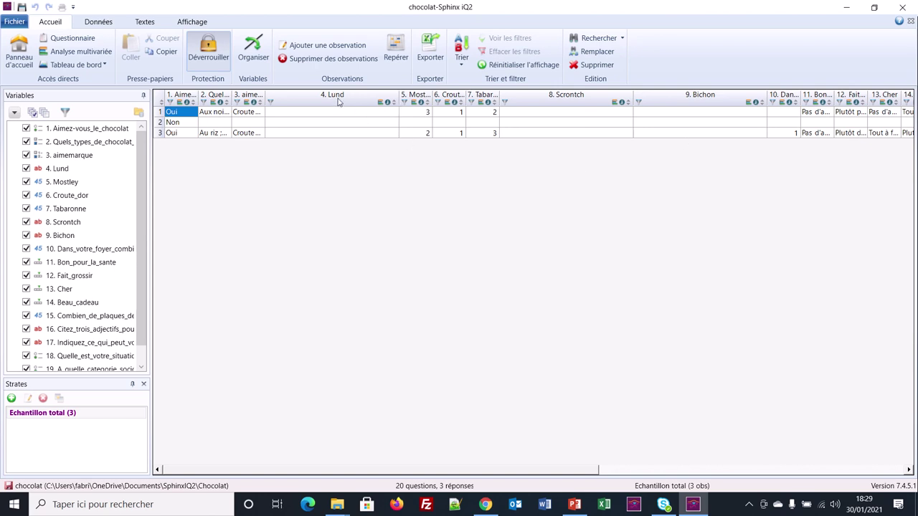
drag(338, 101, 681, 99)
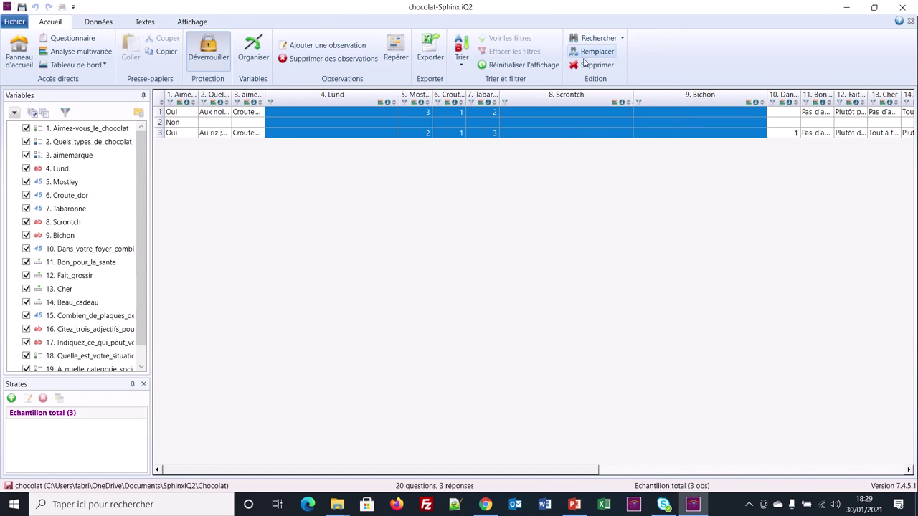
click(585, 66)
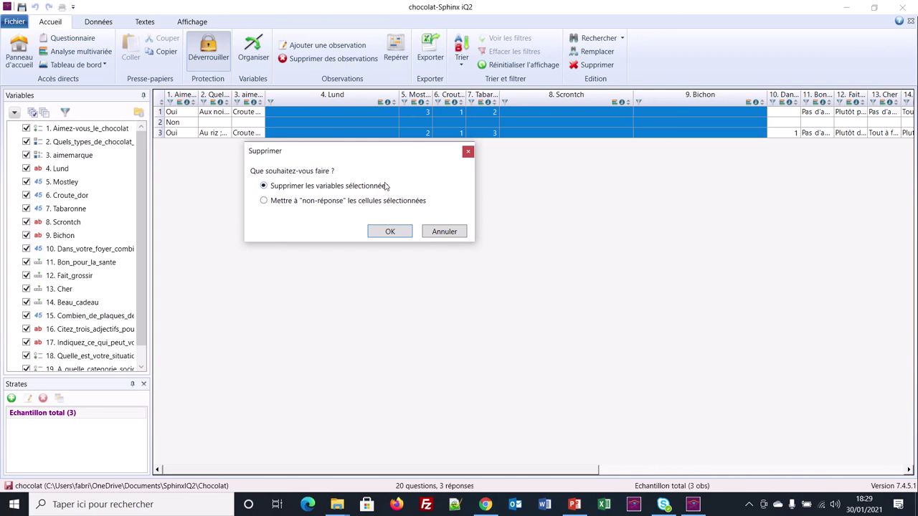
click(381, 234)
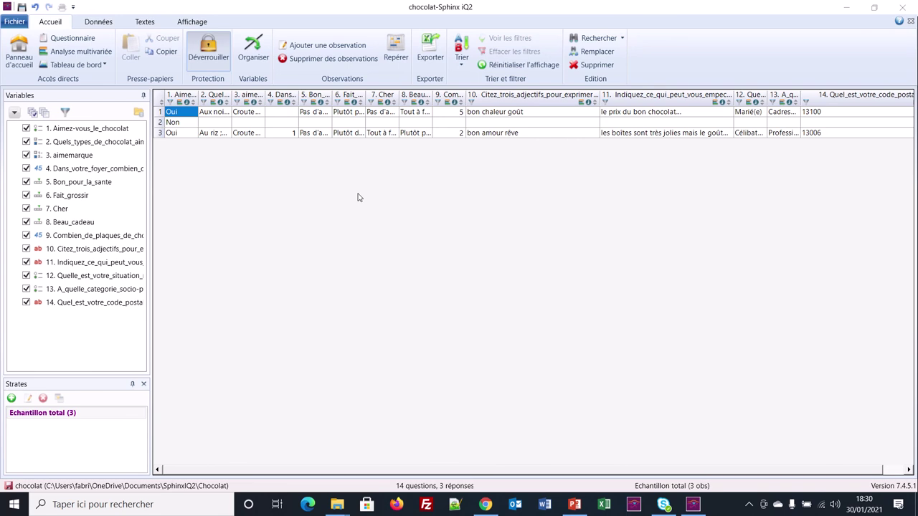
mouse_move(399, 6)
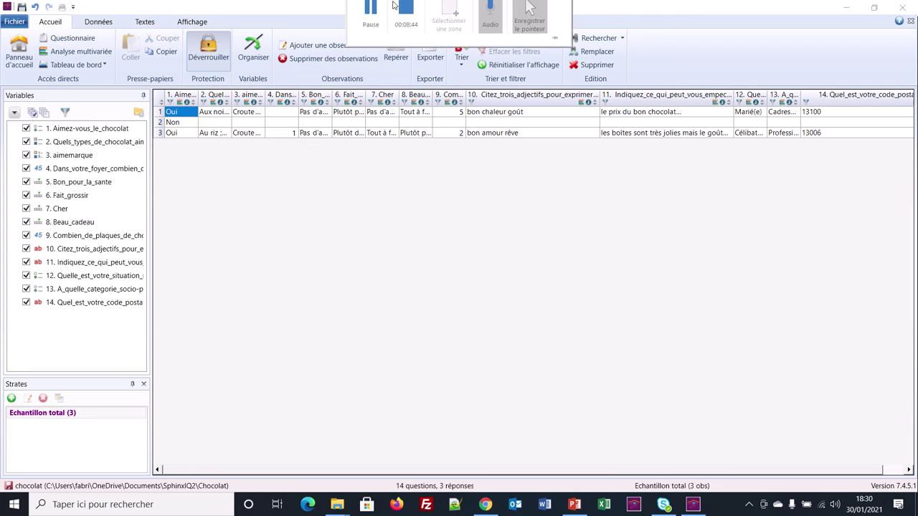